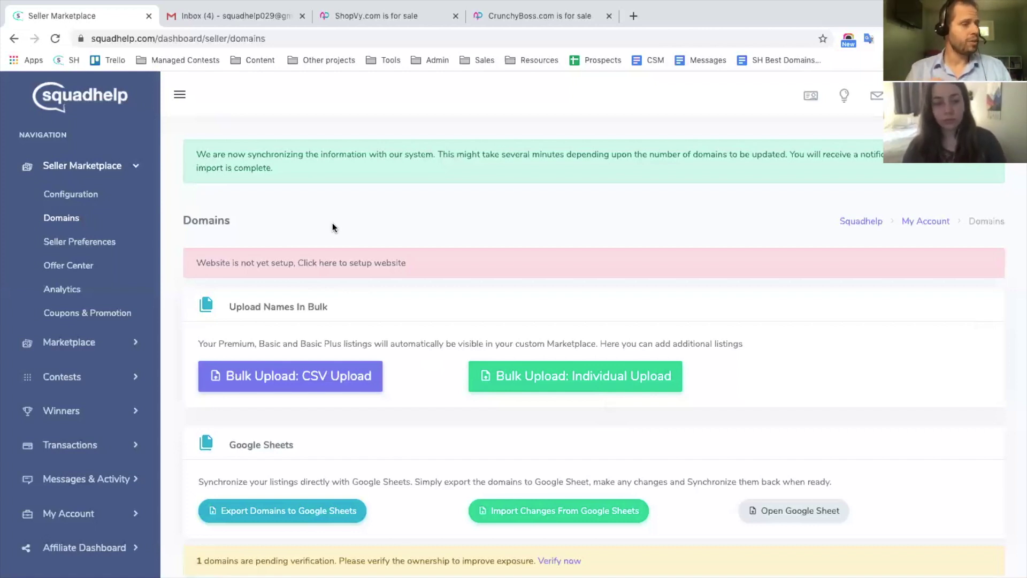
Step: Export the domains to Google Sheets and open the resulting All Domains spreadsheet
{"action": "scroll", "coordinate": [333, 223], "scroll_direction": "down", "scroll_amount": 3}
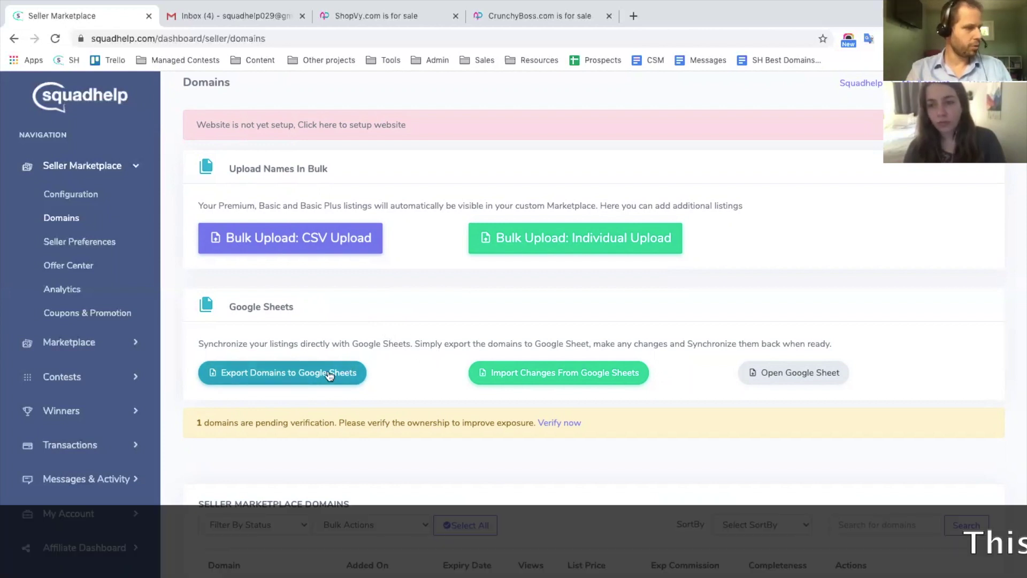
{"action": "left_click", "coordinate": [329, 373]}
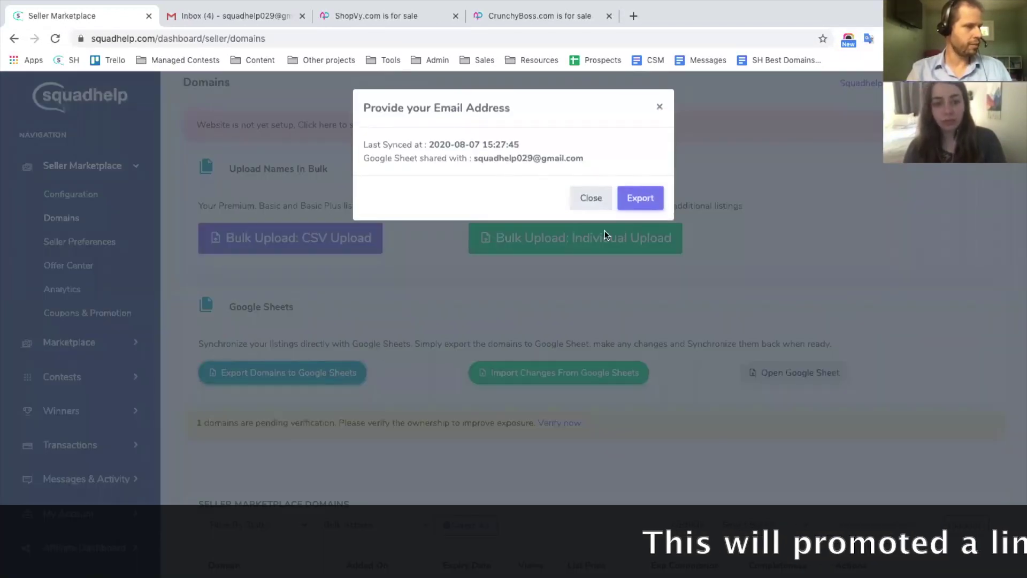
{"action": "left_click", "coordinate": [642, 206]}
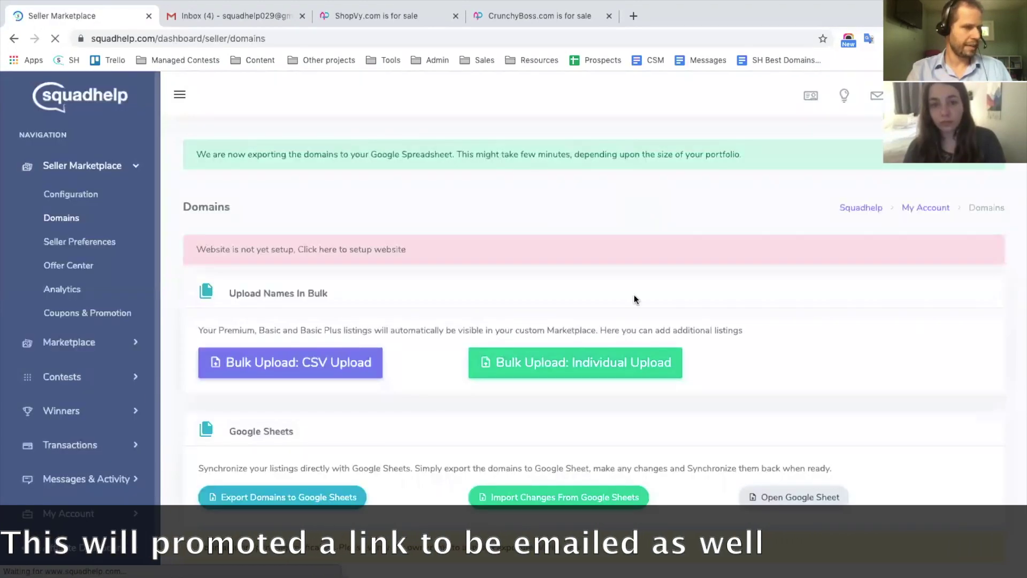
{"action": "scroll", "coordinate": [633, 300], "scroll_direction": "down", "scroll_amount": 1}
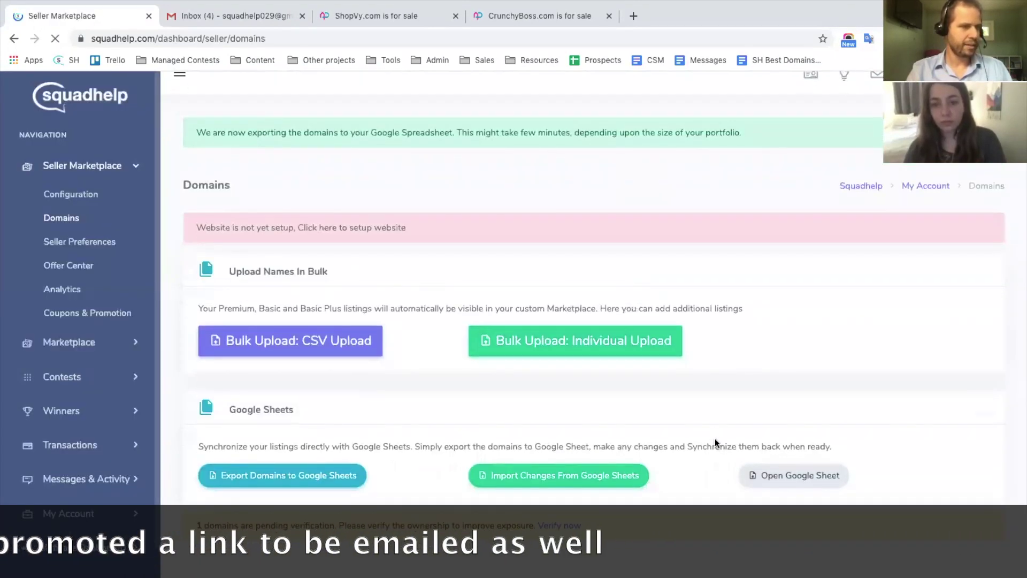
{"action": "left_click", "coordinate": [777, 475]}
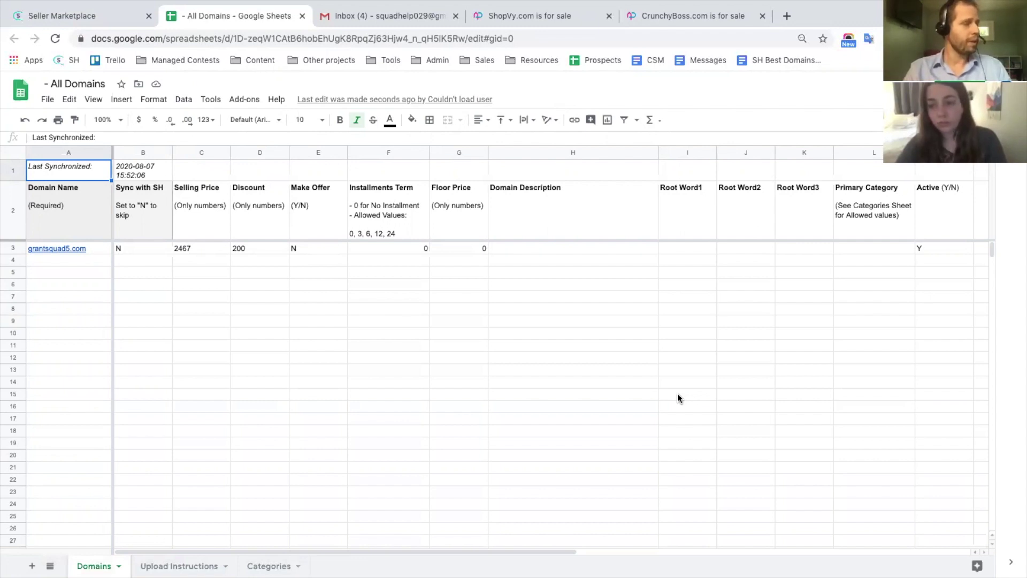
{"action": "left_click", "coordinate": [143, 248]}
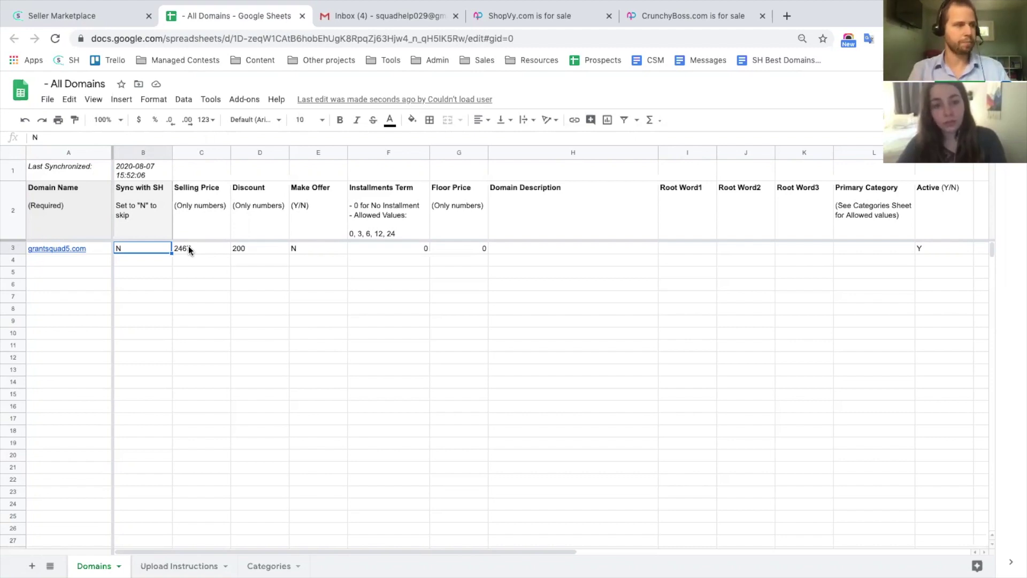
{"action": "left_click", "coordinate": [241, 249]}
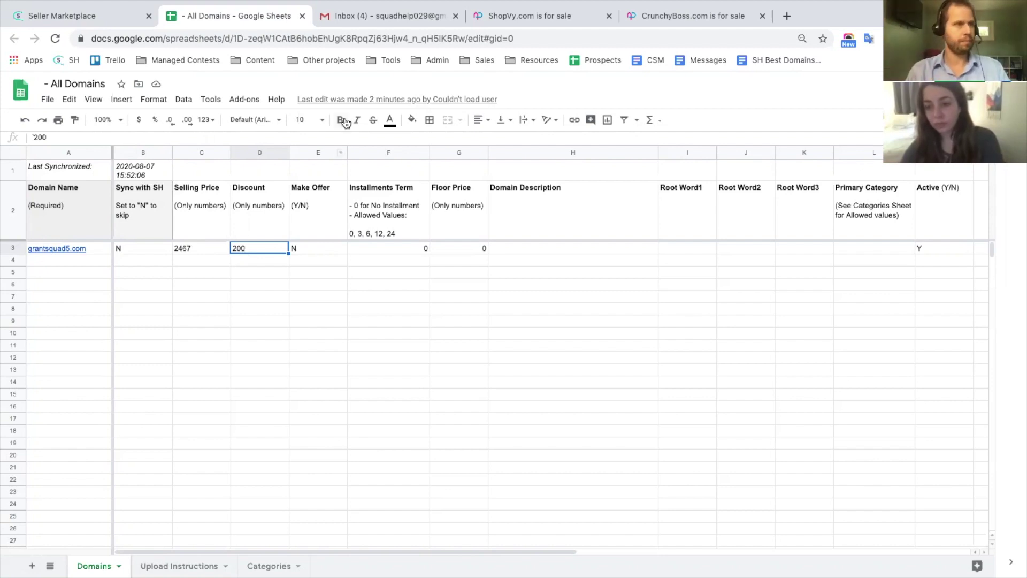
{"action": "left_click", "coordinate": [667, 17]}
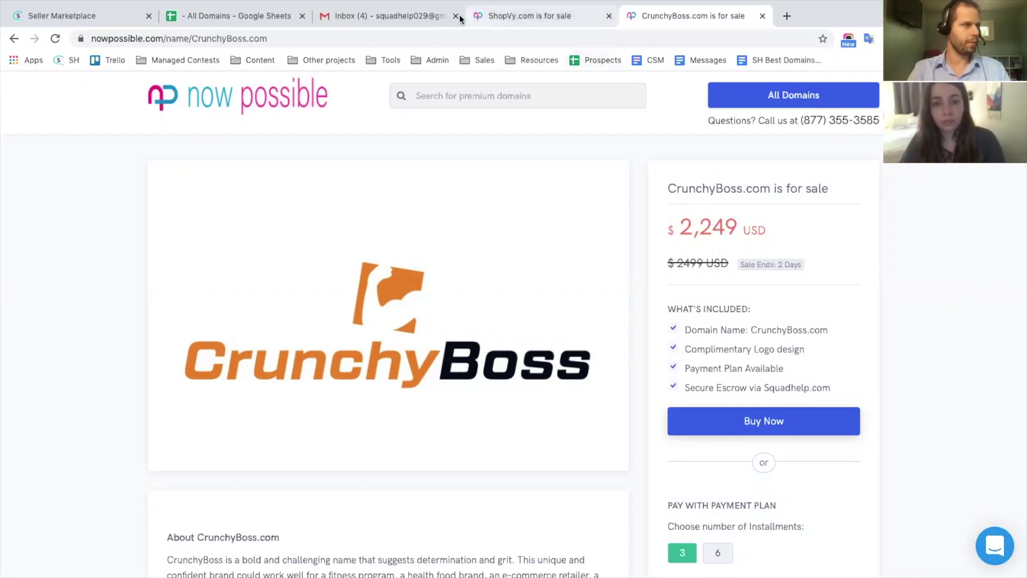
Step: Leave the CrunchyBoss.com sale page and return to Squadhelp's seller Domains page
{"action": "left_click", "coordinate": [130, 20]}
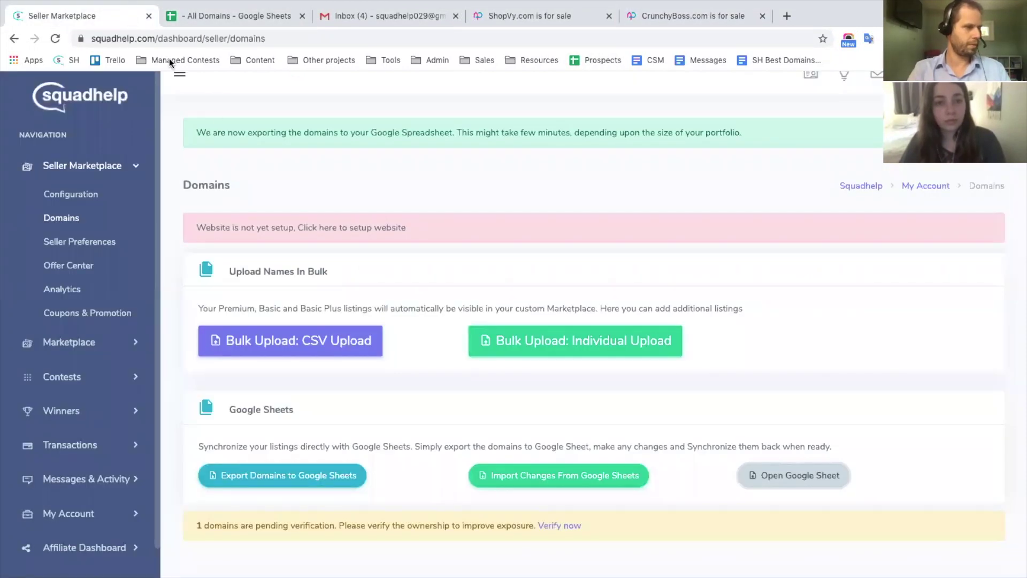
Step: Return to the All Domains sheet and check grantsquad5.com's Make Offer value in E3
{"action": "left_click", "coordinate": [223, 20]}
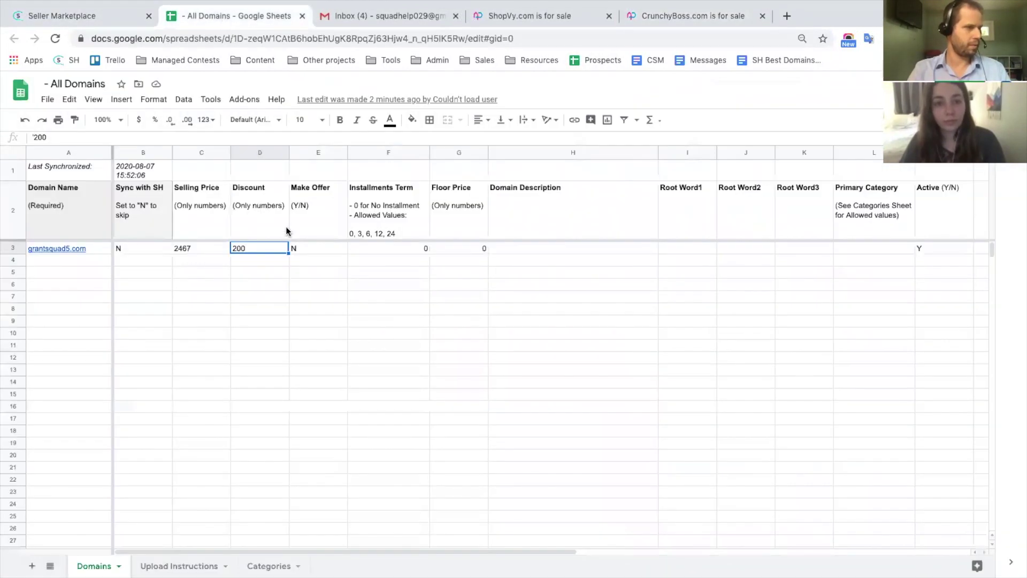
{"action": "left_click", "coordinate": [309, 249]}
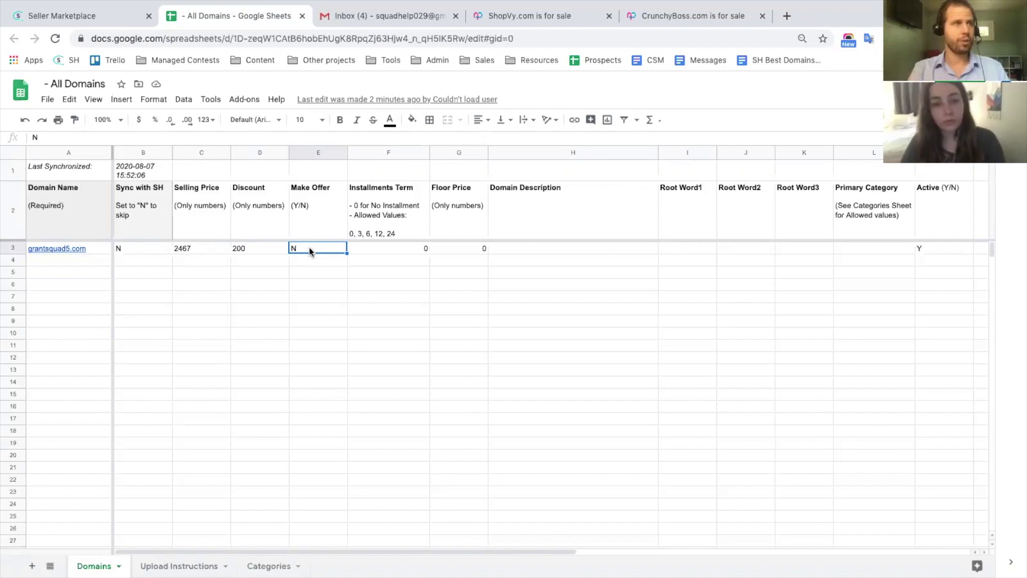
Step: Compare the priced CrunchyBoss.com listing with ShopVy.com's offer form, then return to All Domains
{"action": "left_click", "coordinate": [704, 23]}
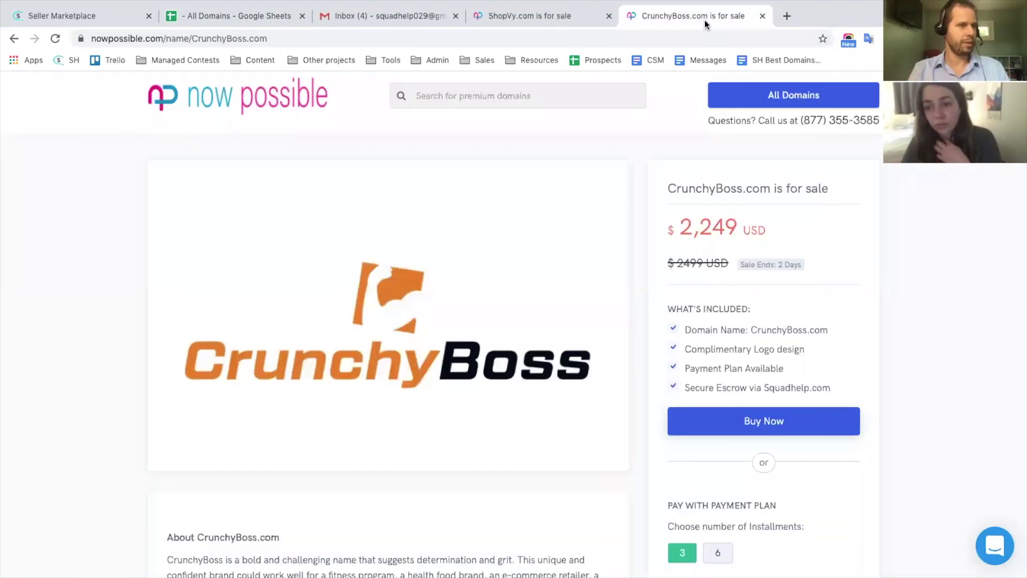
{"action": "left_click", "coordinate": [538, 43]}
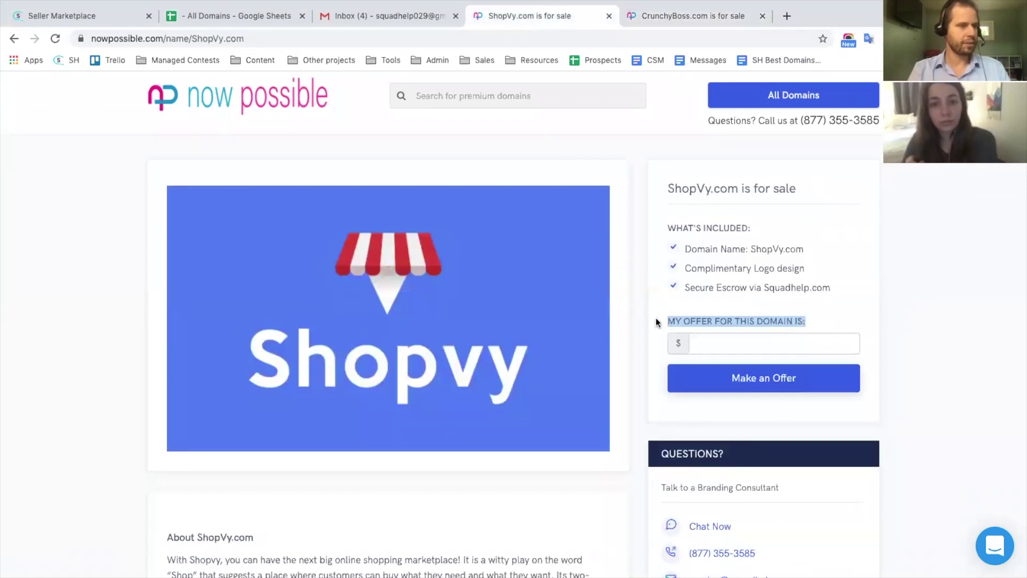
{"action": "left_click", "coordinate": [656, 321]}
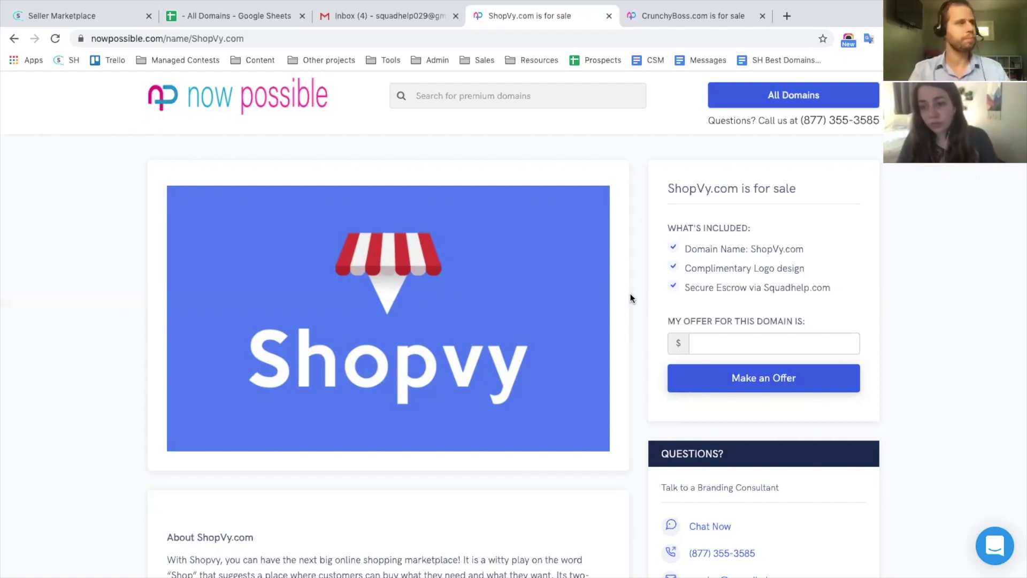
{"action": "left_click", "coordinate": [258, 21]}
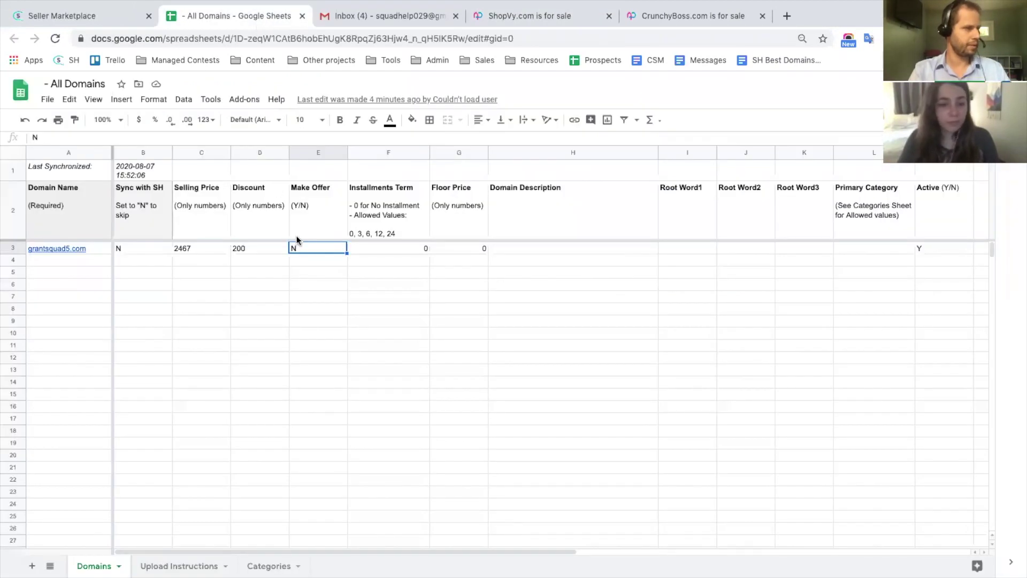
Step: Select grantsquad5.com's Installments Term cell F3 to make it 0
{"action": "left_click", "coordinate": [358, 250]}
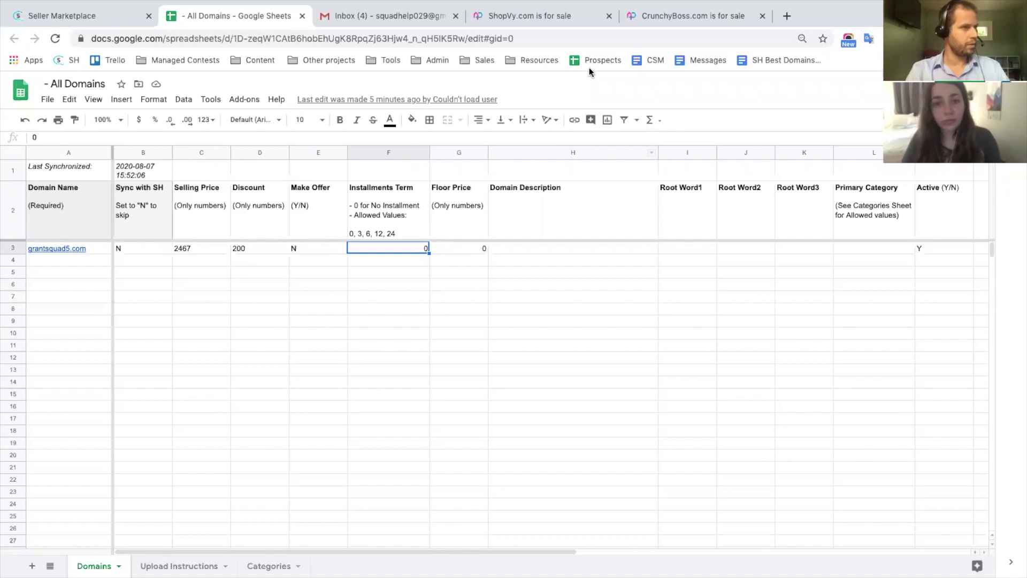
{"action": "left_click", "coordinate": [573, 18]}
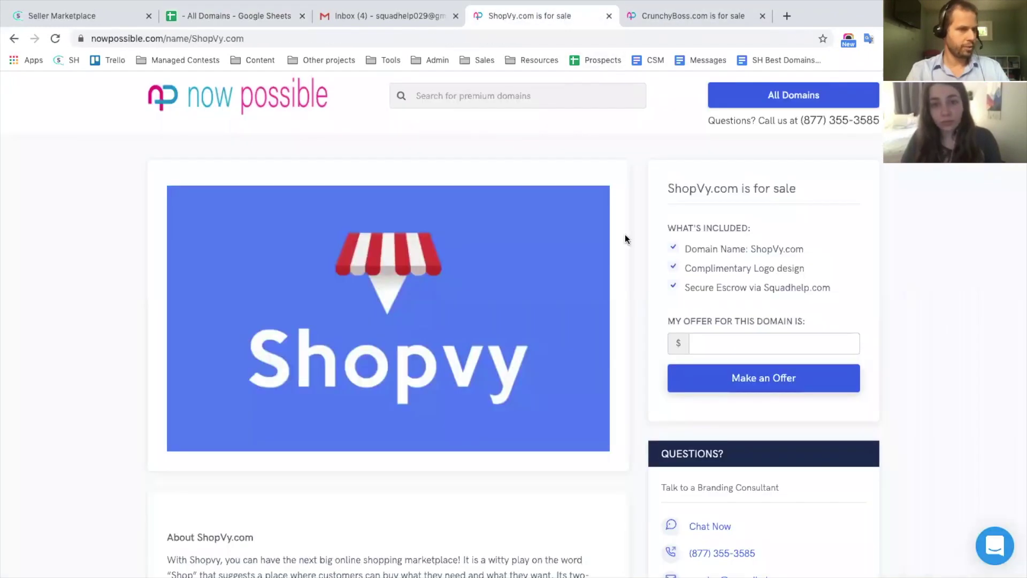
{"action": "left_click", "coordinate": [696, 16]}
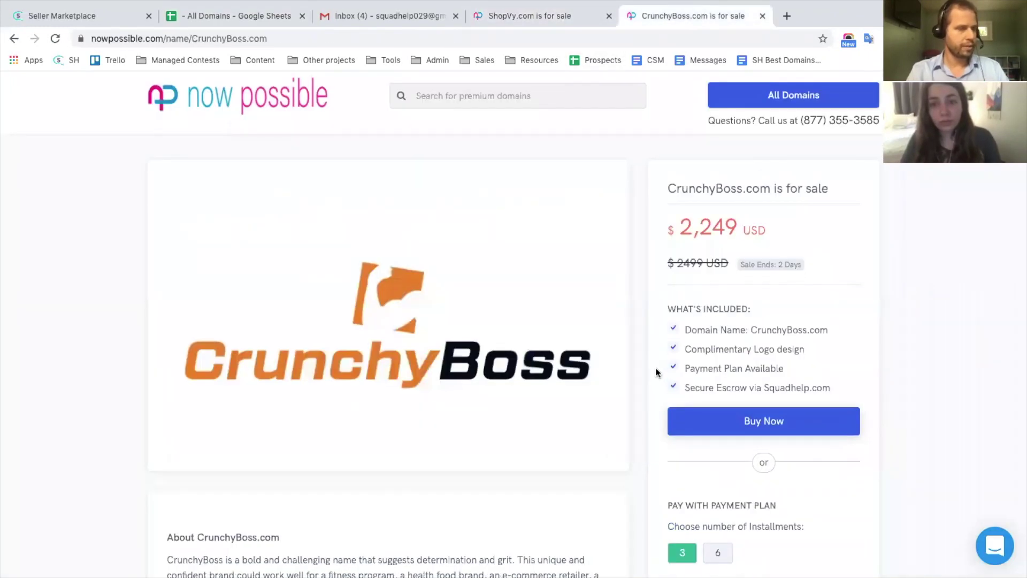
{"action": "scroll", "coordinate": [682, 471], "scroll_direction": "down", "scroll_amount": 1}
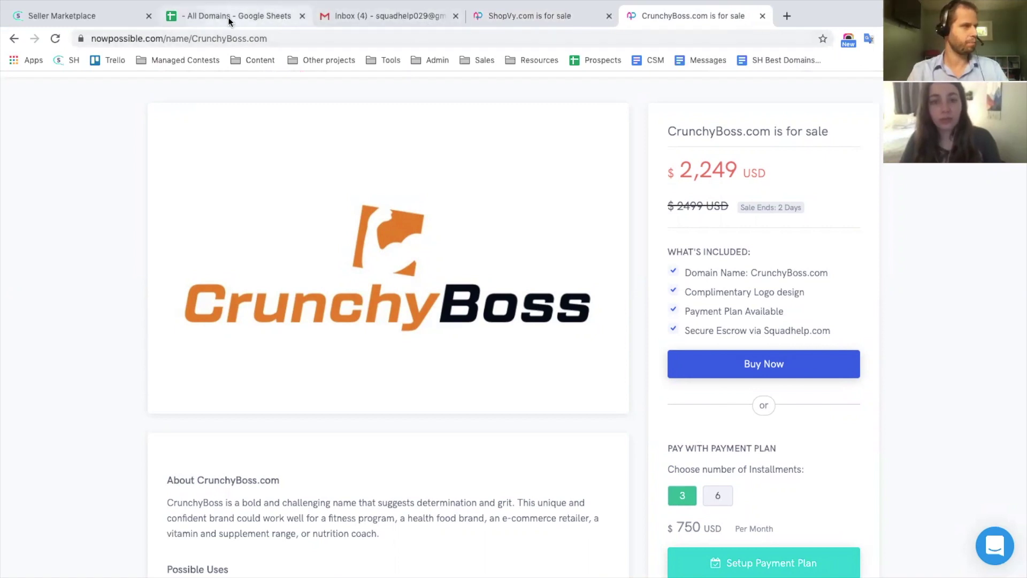
{"action": "left_click", "coordinate": [194, 16]}
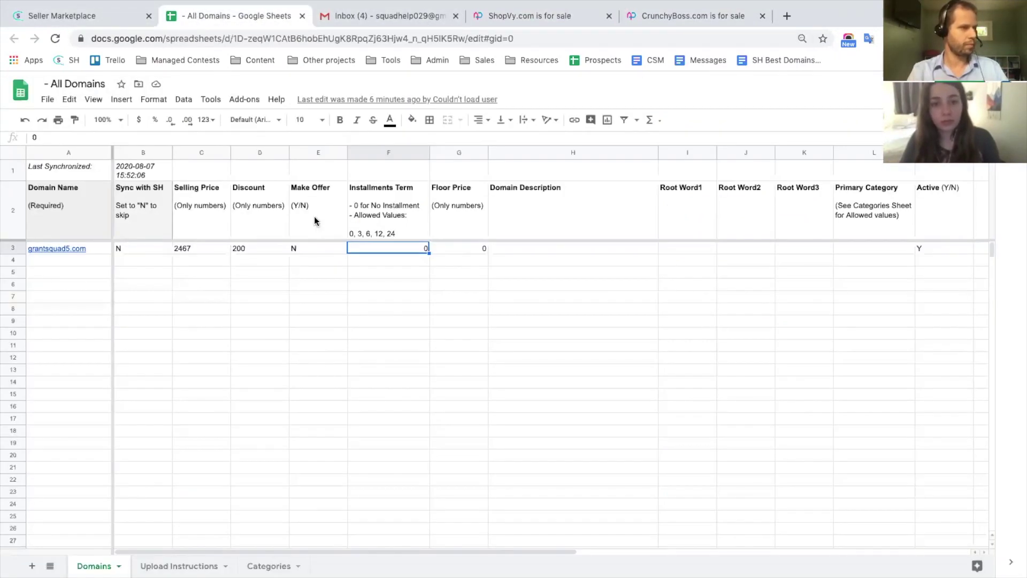
{"action": "left_click", "coordinate": [464, 249]}
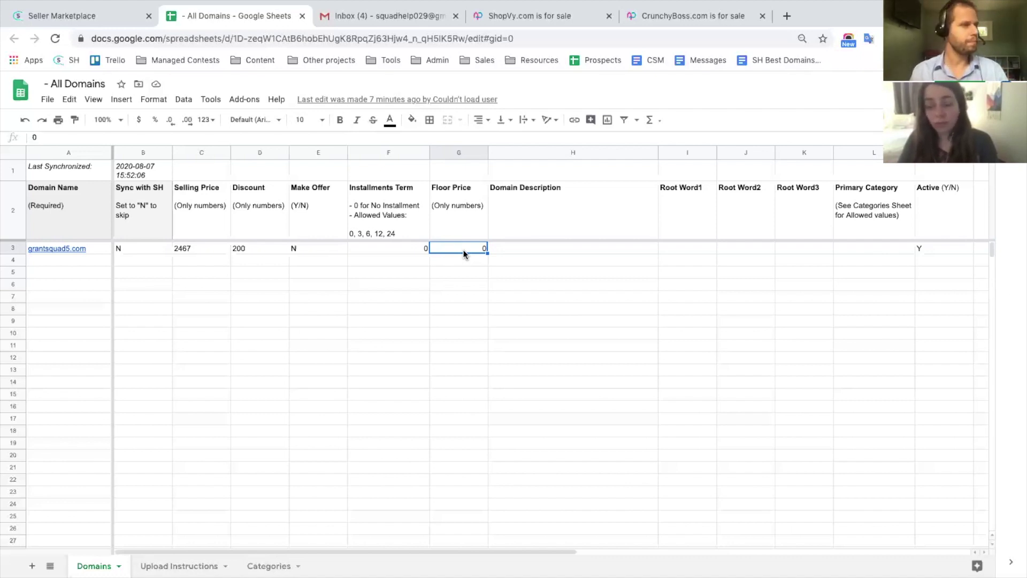
{"action": "left_click", "coordinate": [497, 249]}
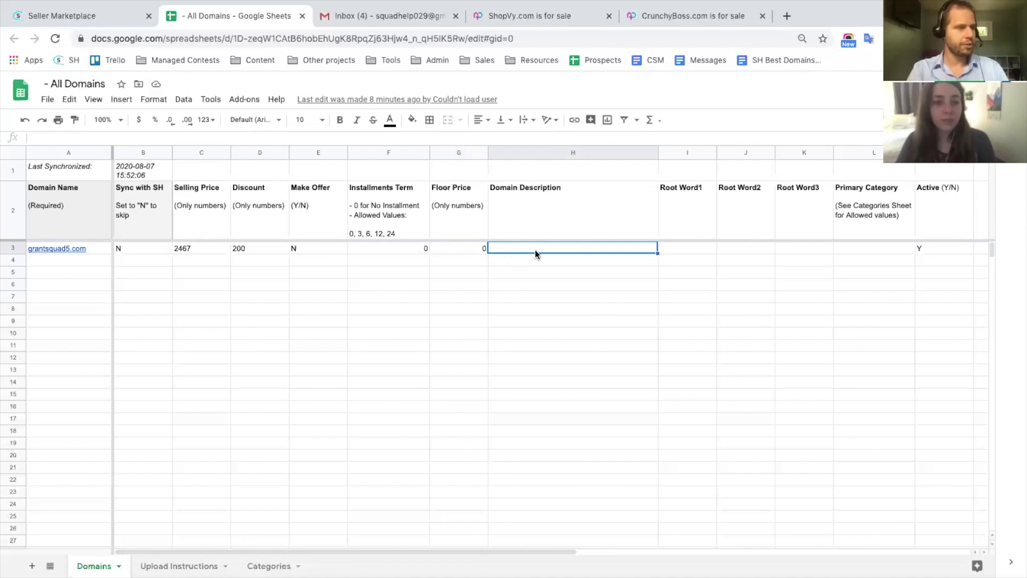
Step: Check grantsquad5.com's Root Word1 and Primary Category cells, then view the Categories sheet
{"action": "left_click", "coordinate": [673, 248]}
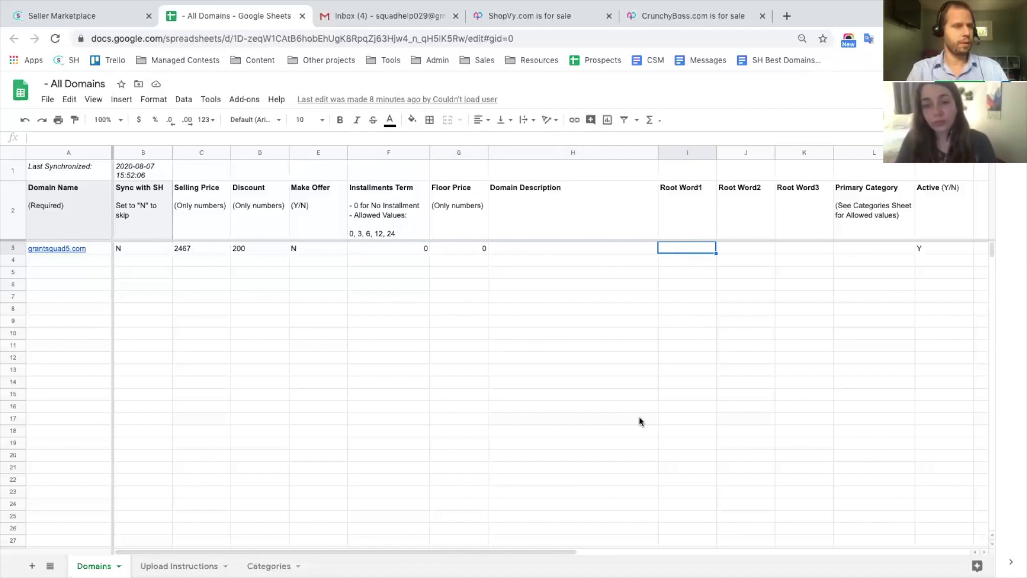
{"action": "left_click", "coordinate": [871, 251]}
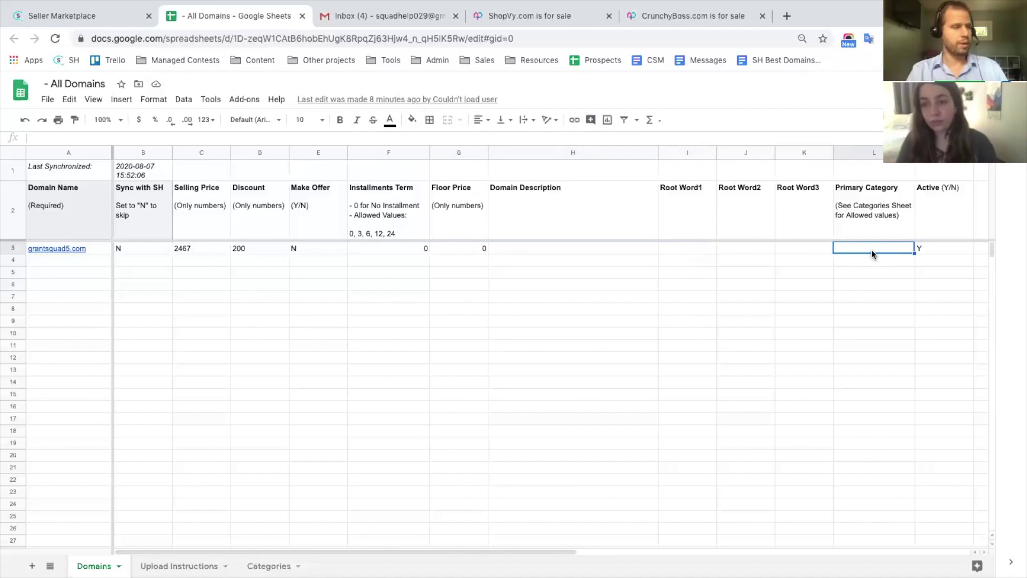
{"action": "left_click", "coordinate": [269, 566]}
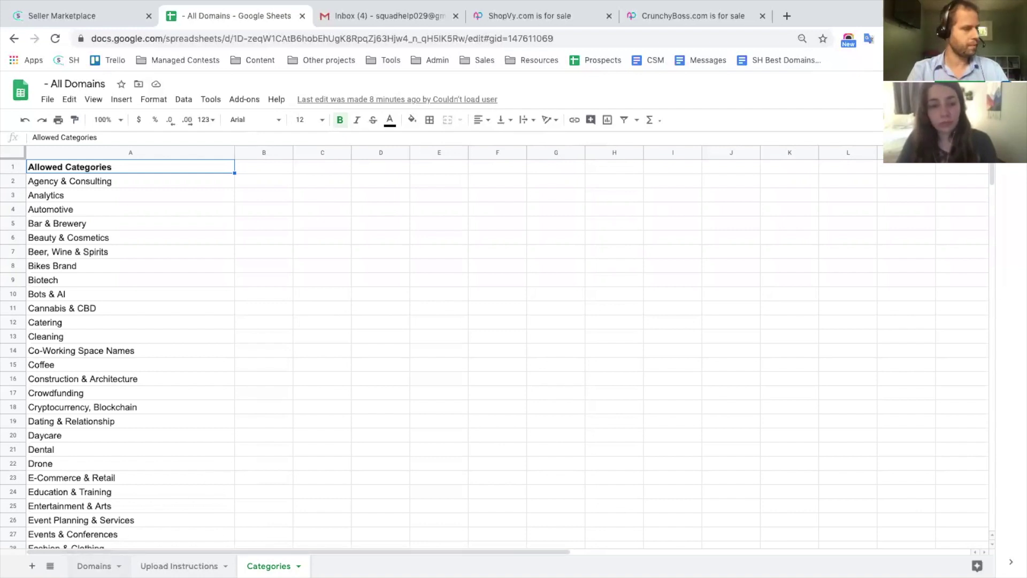
Step: Go back to the Domains sheet, then view the Upload Instructions sheet
{"action": "left_click", "coordinate": [95, 566]}
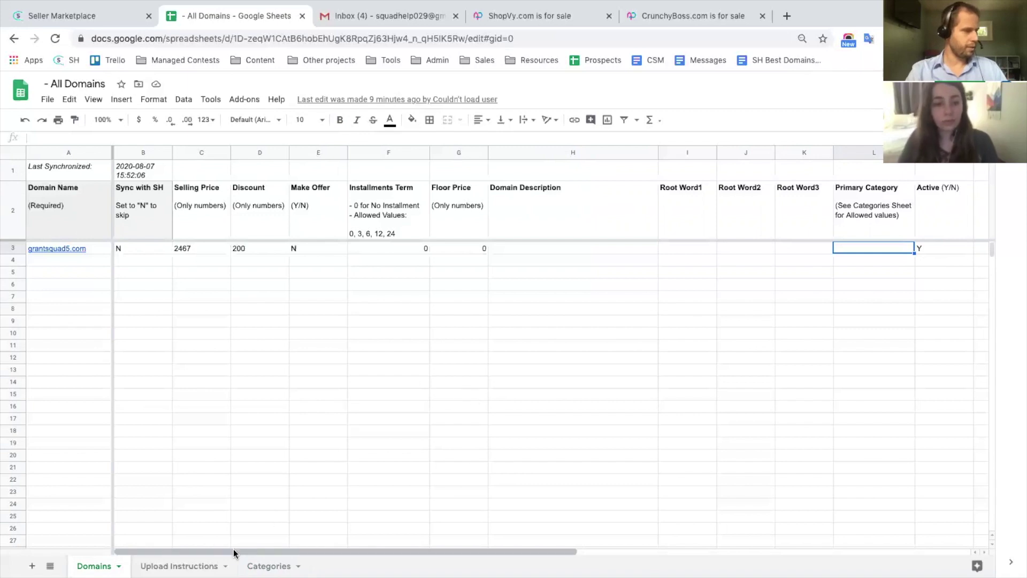
{"action": "left_click", "coordinate": [211, 566]}
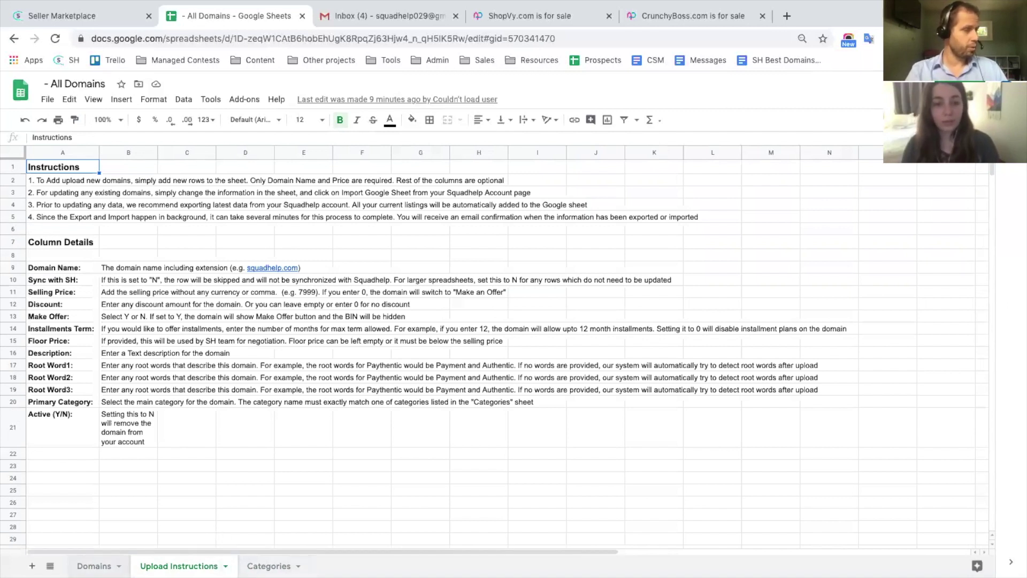
{"action": "left_click", "coordinate": [94, 565]}
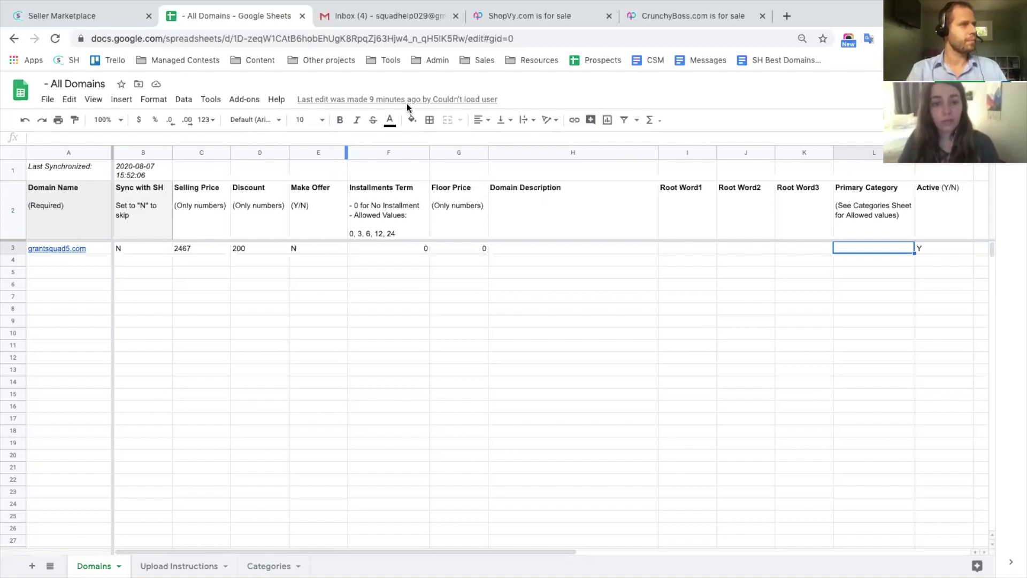
{"action": "left_click", "coordinate": [108, 21]}
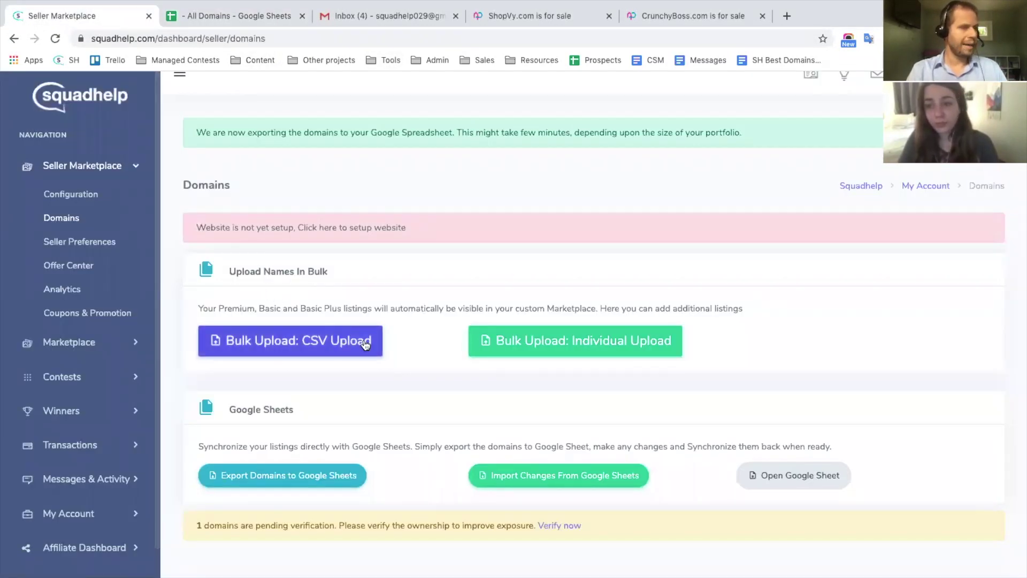
Step: Scroll the Squadhelp Domains page down to the Google Sheets export section
{"action": "scroll", "coordinate": [409, 365], "scroll_direction": "down", "scroll_amount": 1}
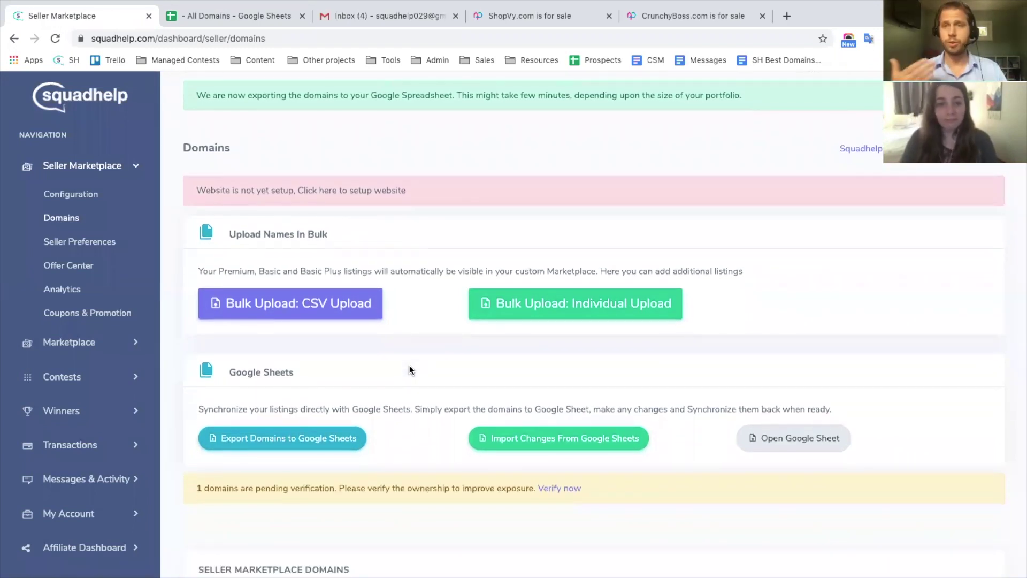